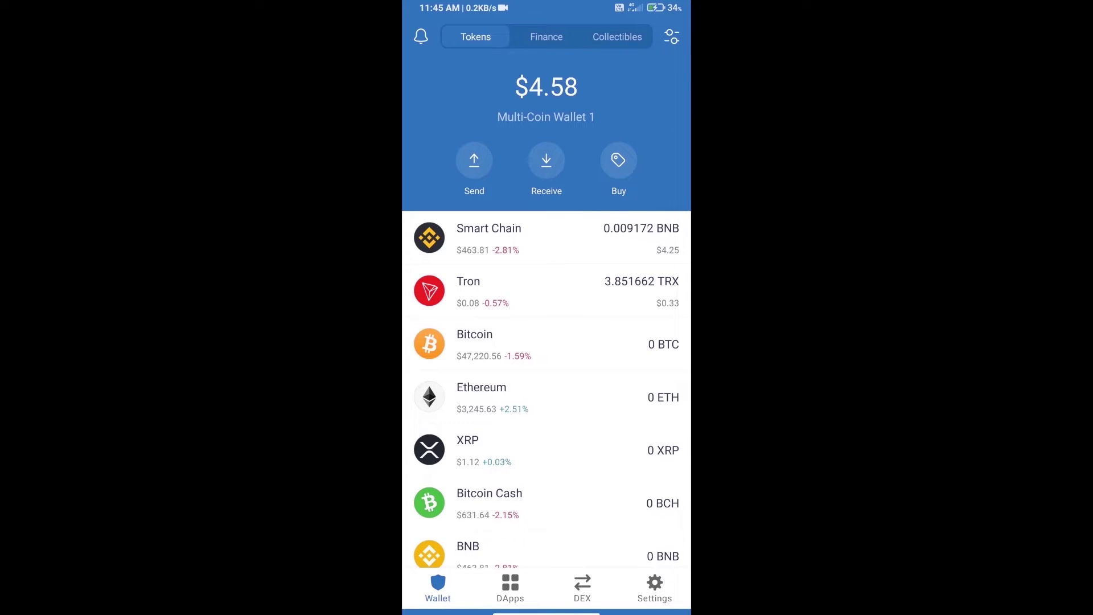
Search for bnb, pick Smart Chain, clear the preset buy amount, then back out of Buy BNB.
{"action": "left_click", "coordinate": [618, 163]}
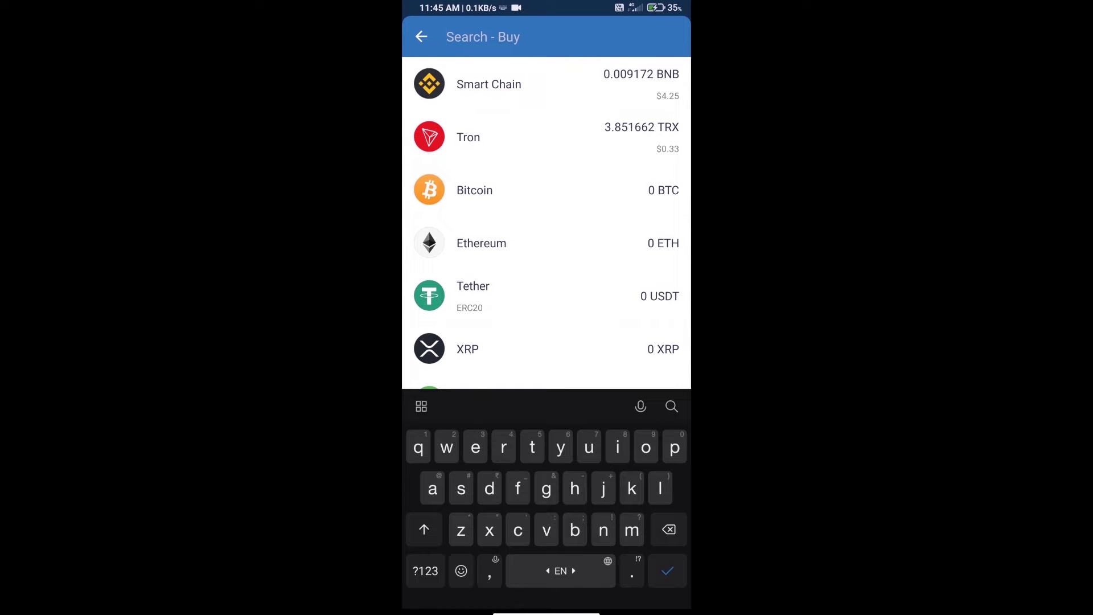
{"action": "type", "text": "bnb"}
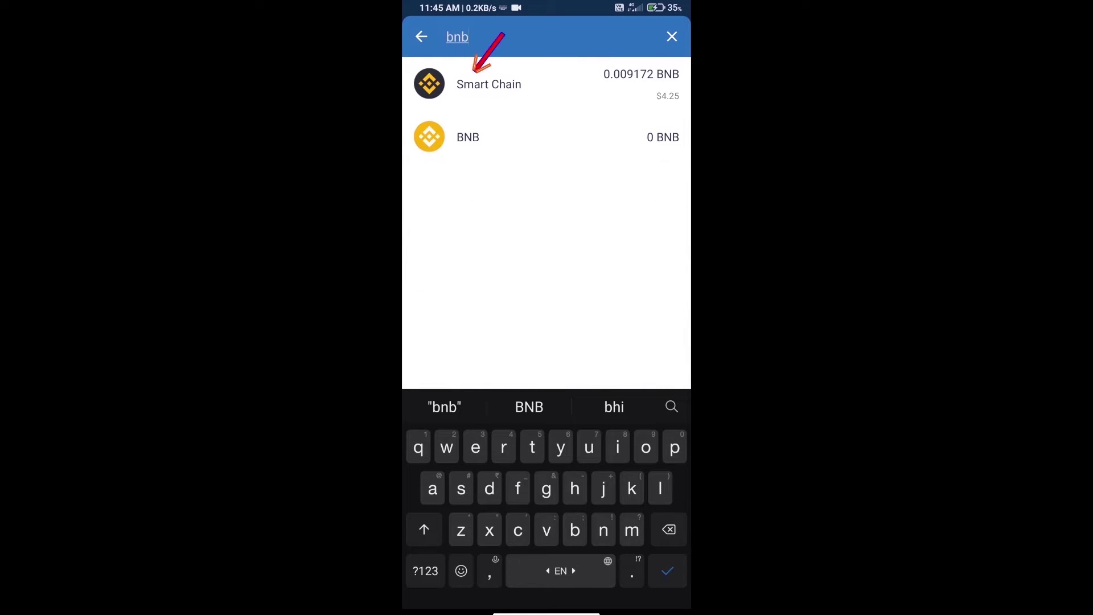
{"action": "left_click", "coordinate": [489, 84]}
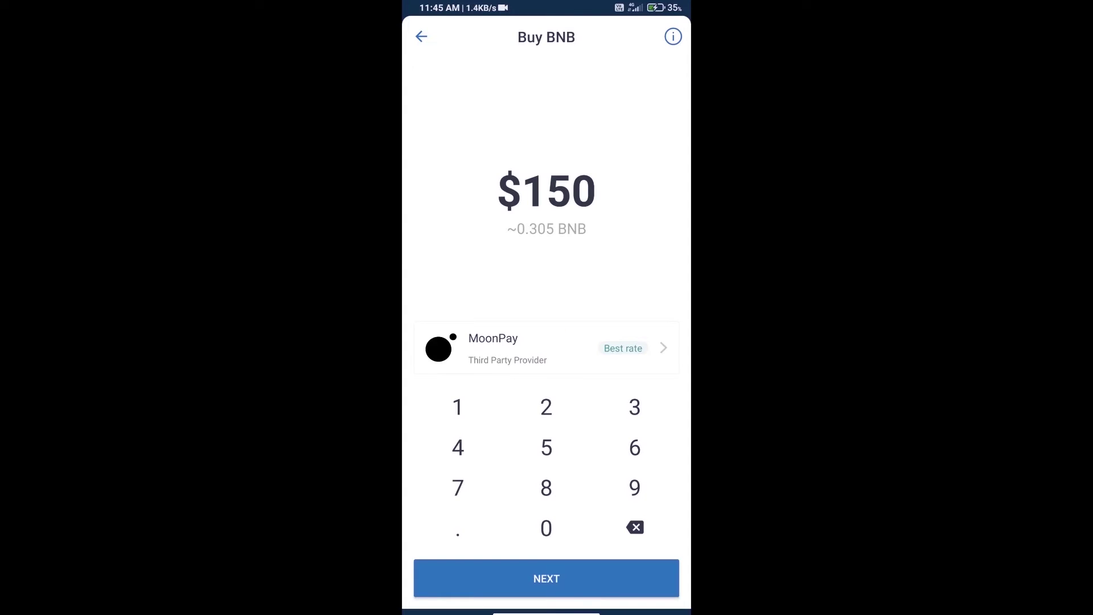
{"action": "key", "text": "BackSpace"}
{"action": "key", "text": "BackSpace"}
{"action": "key", "text": "BackSpace"}
{"action": "type", "text": "50"}
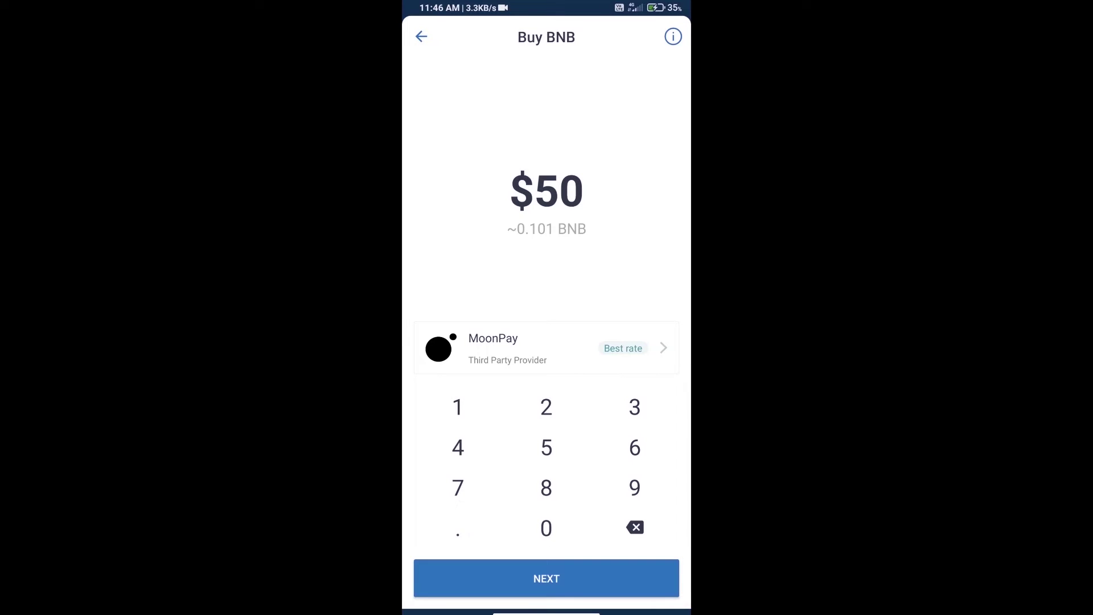
{"action": "key", "text": "Escape"}
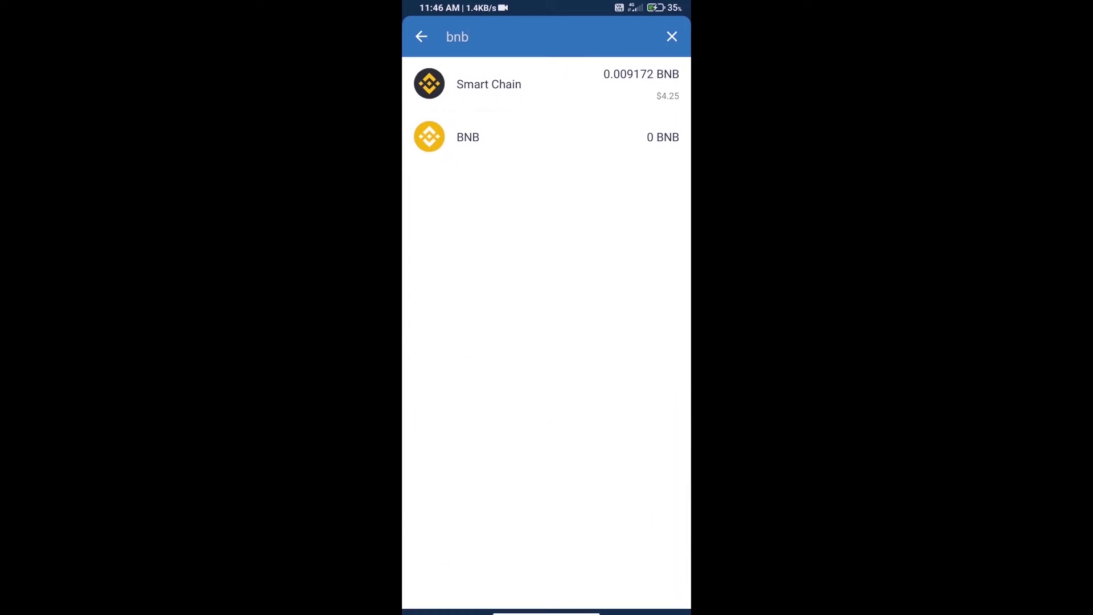
{"action": "key", "text": "Escape"}
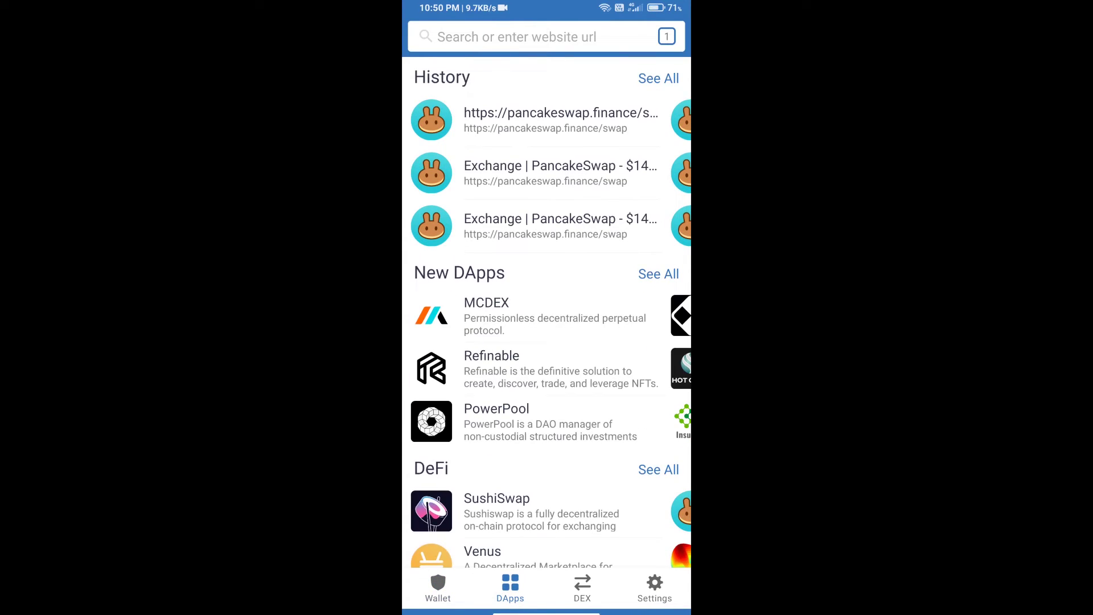
{"action": "scroll", "coordinate": [547, 312], "scroll_direction": "down", "scroll_amount": 5}
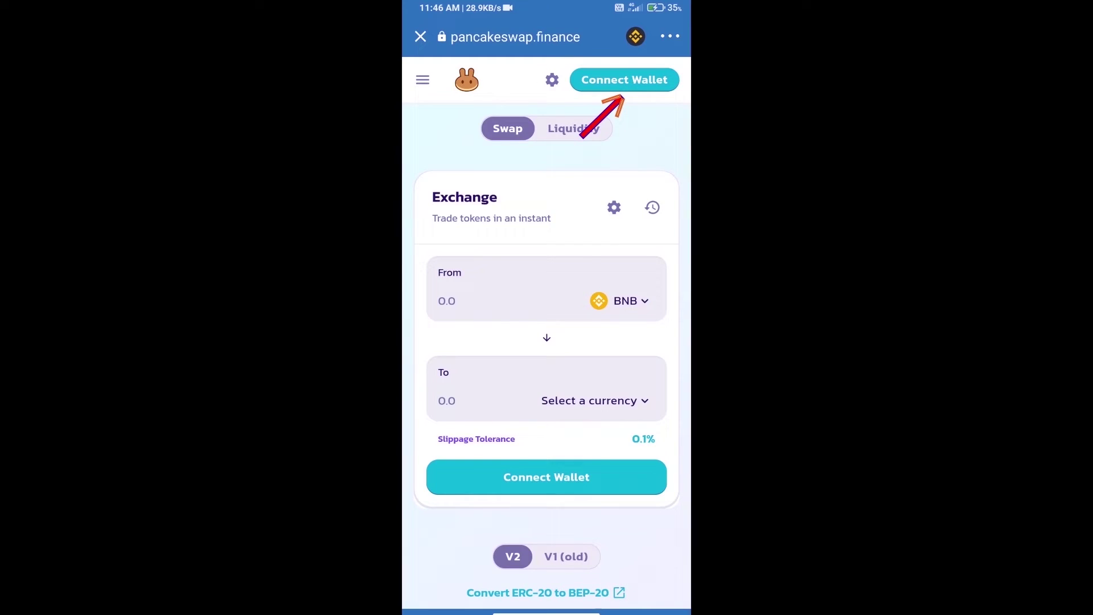
Connect PancakeSwap to Trust Wallet and copy the Peoplez (LEZ) contract address from CoinMarketCap.
{"action": "left_click", "coordinate": [624, 80]}
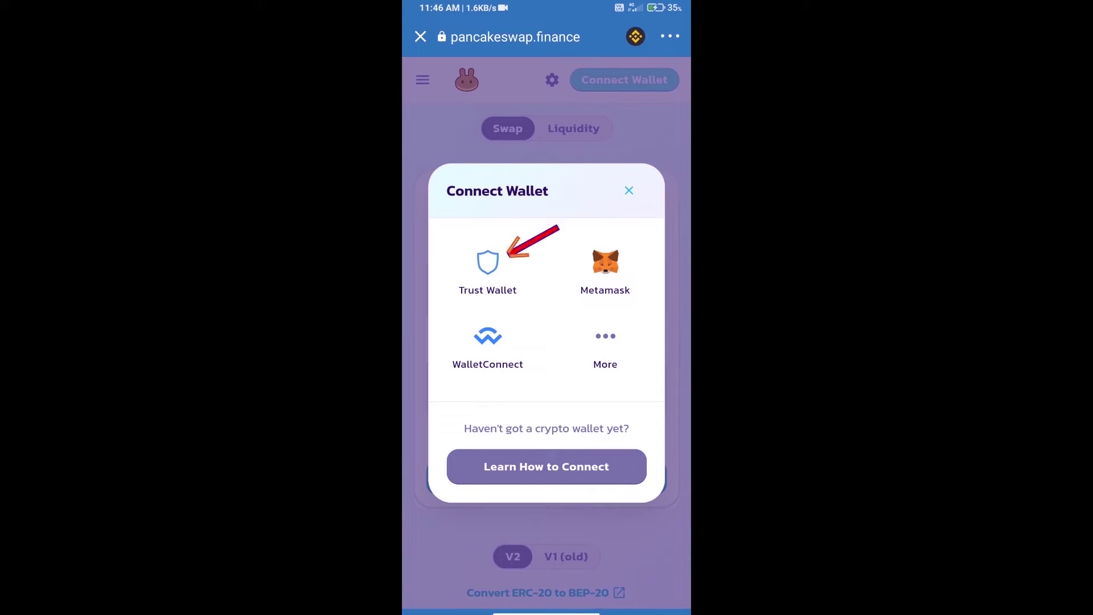
{"action": "left_click", "coordinate": [488, 263]}
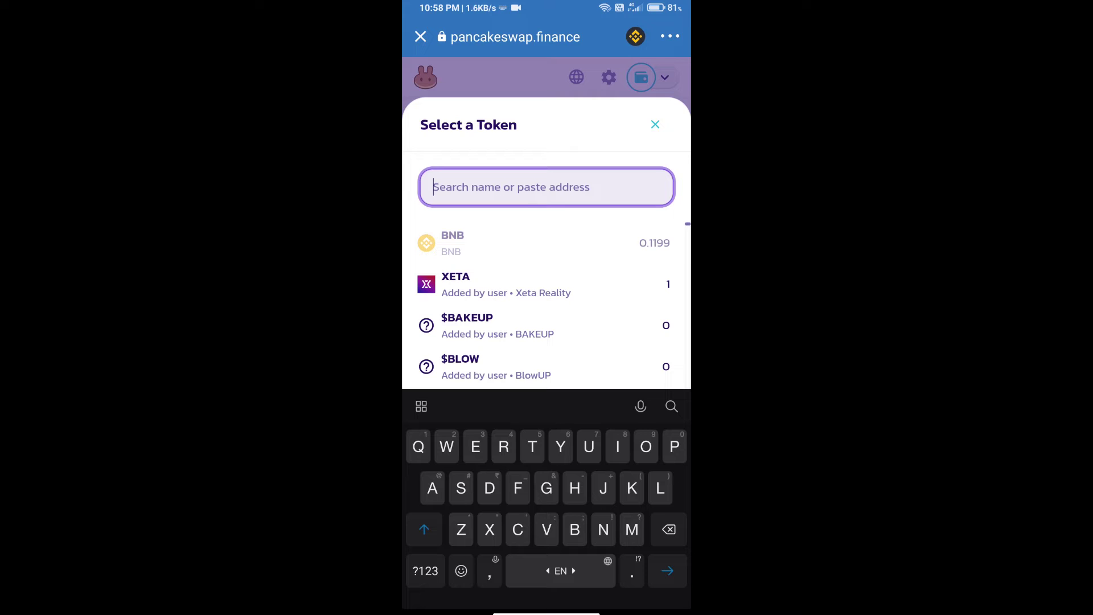
{"action": "left_click_drag", "start_coordinate": [547, 610], "coordinate": [546, 385]}
{"action": "left_click", "coordinate": [610, 368]}
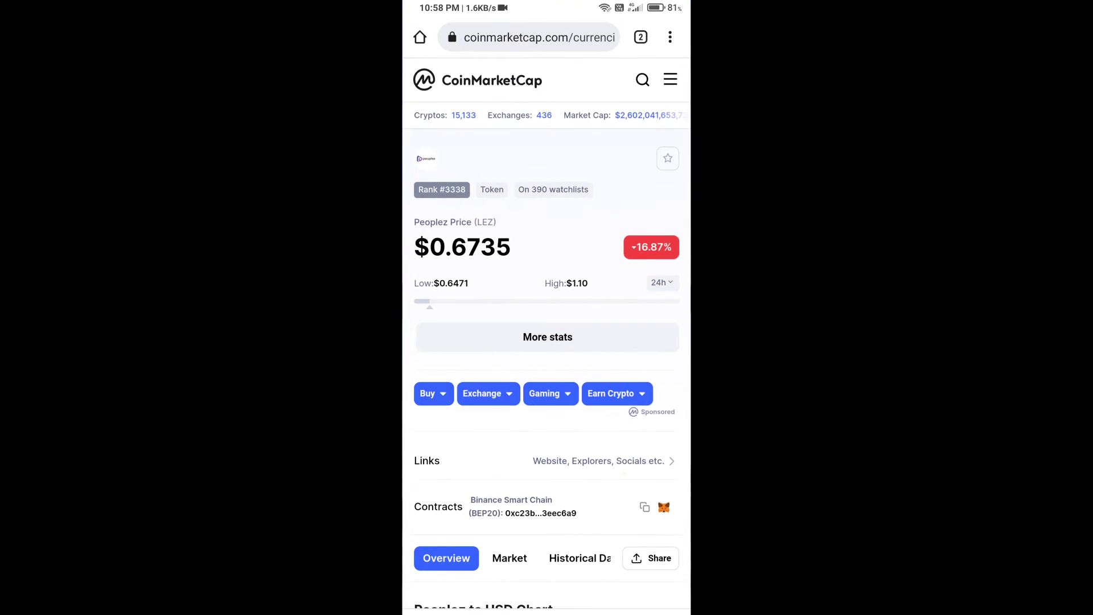
{"action": "left_click", "coordinate": [645, 508]}
{"action": "left_click_drag", "start_coordinate": [547, 610], "coordinate": [546, 384]}
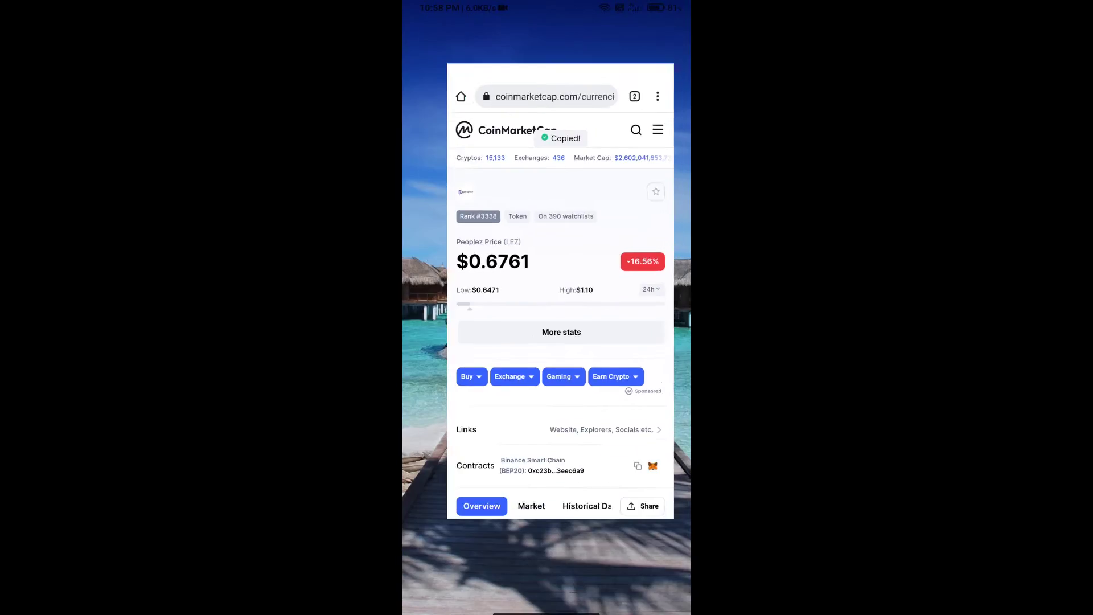
{"action": "left_click", "coordinate": [623, 368]}
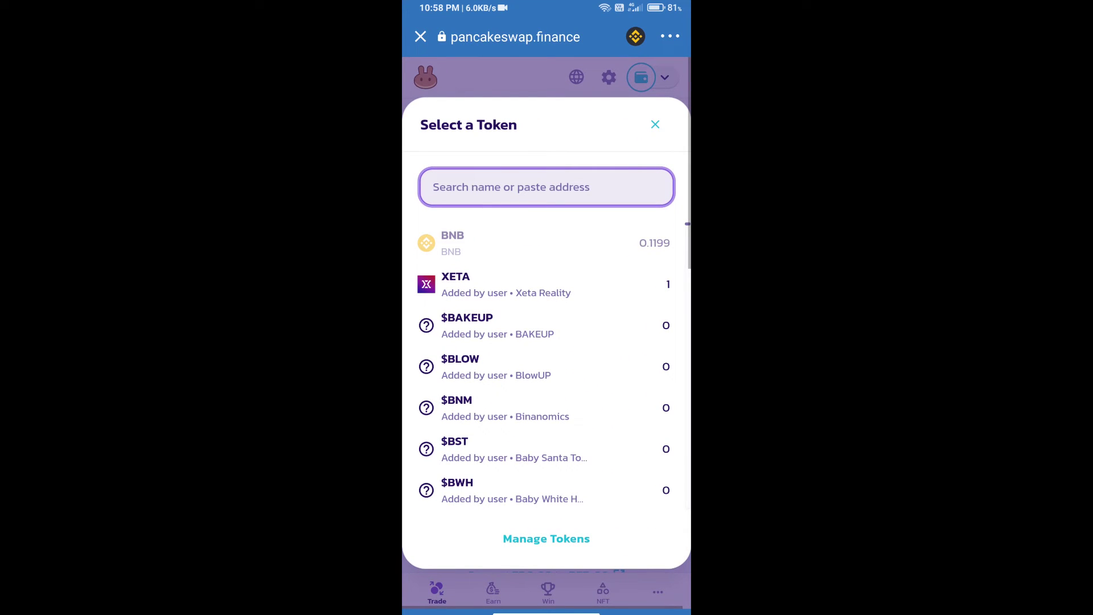
Paste the Peoplez contract into token search and import LEZ, accepting the risk warning.
{"action": "left_click", "coordinate": [547, 186]}
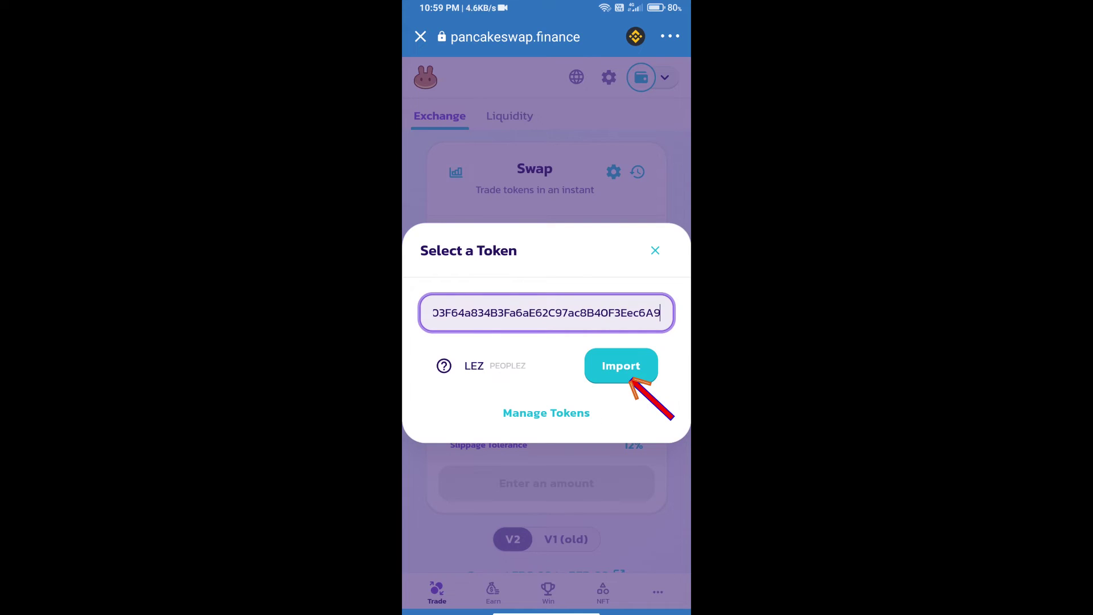
{"action": "left_click", "coordinate": [621, 366]}
{"action": "left_click", "coordinate": [432, 489]}
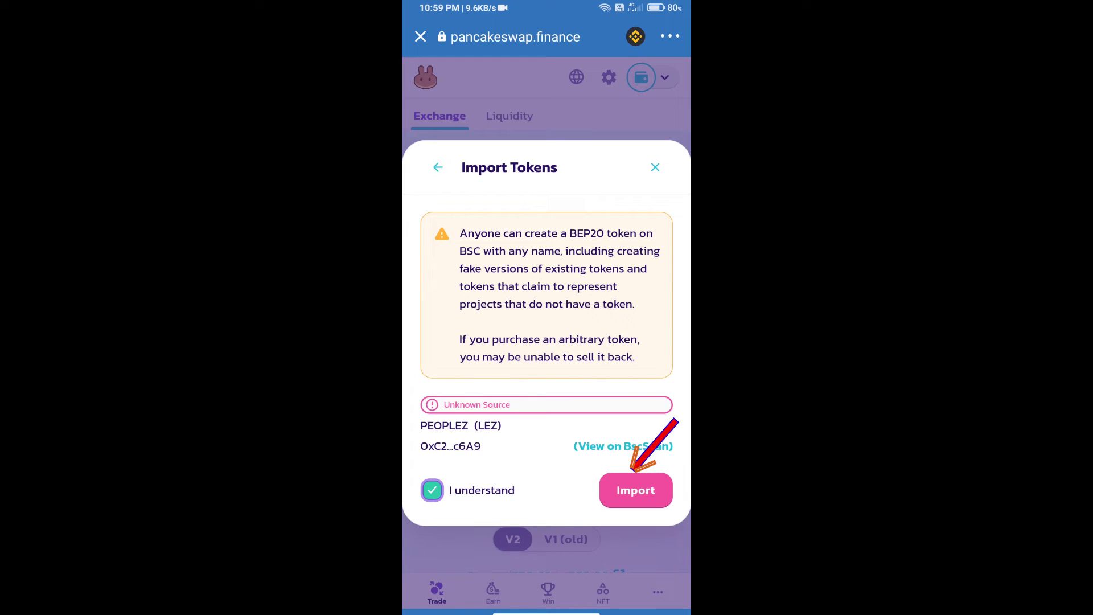
{"action": "left_click", "coordinate": [635, 489]}
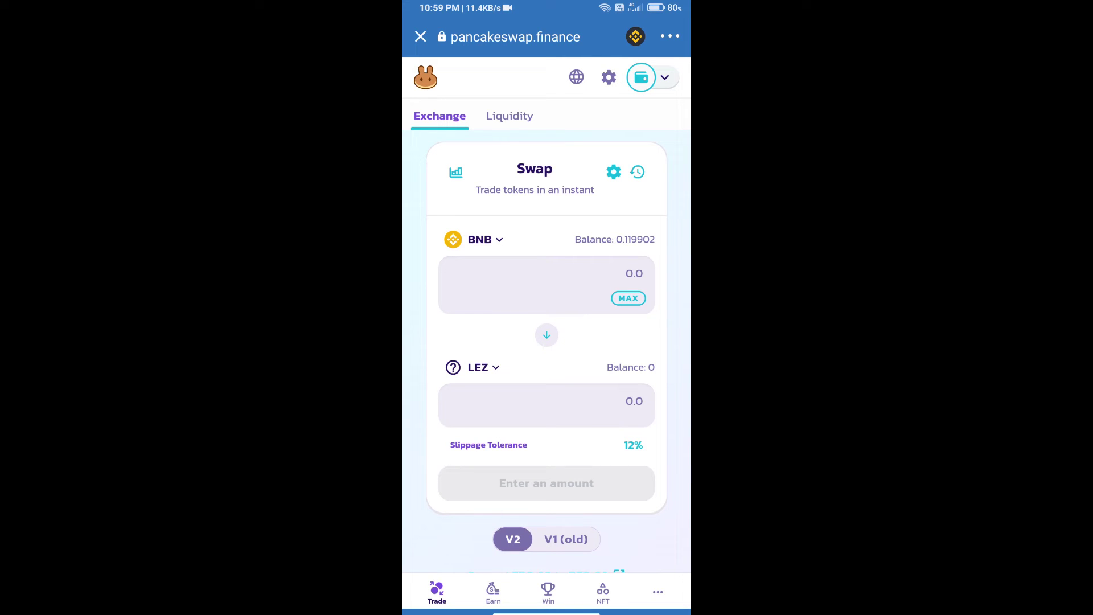
{"action": "left_click", "coordinate": [613, 171]}
Enter a custom 0.5% slippage tolerance and close the settings.
{"action": "left_click", "coordinate": [603, 463]}
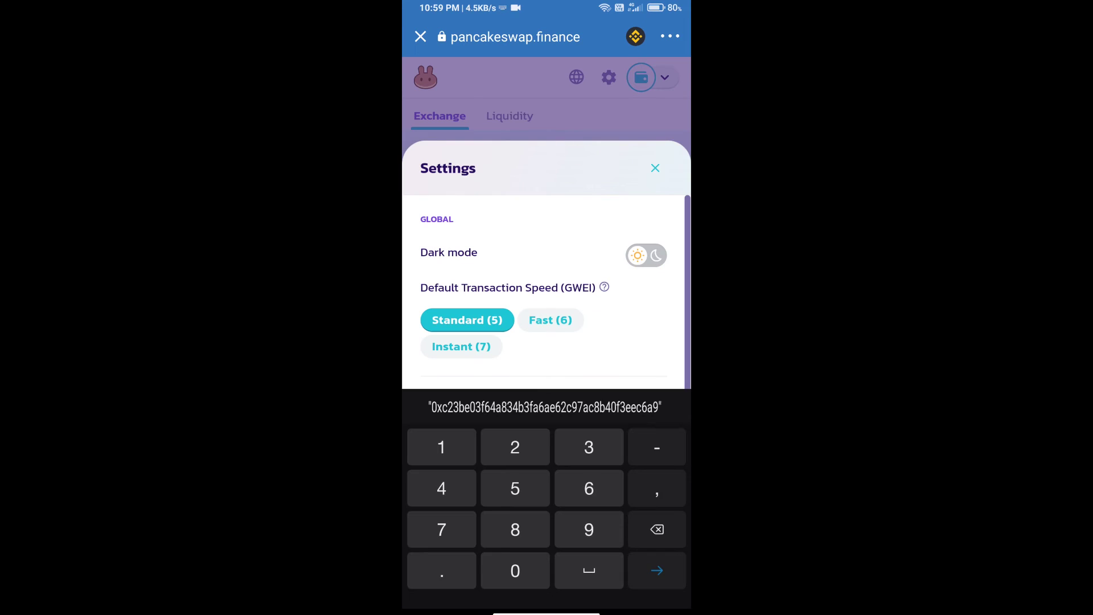
{"action": "type", "text": "0."}
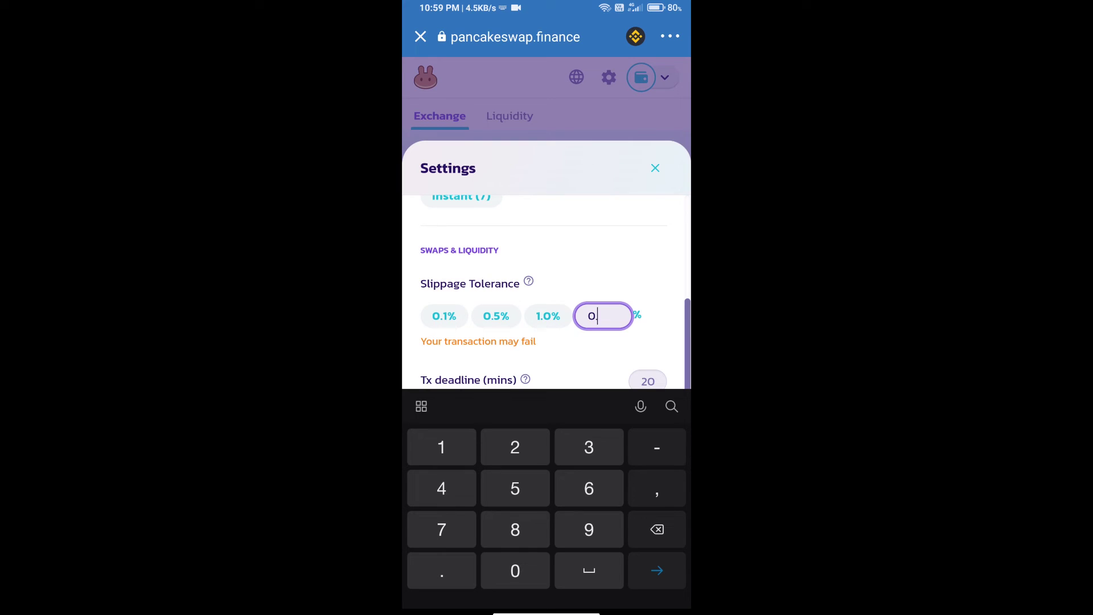
{"action": "type", "text": "5"}
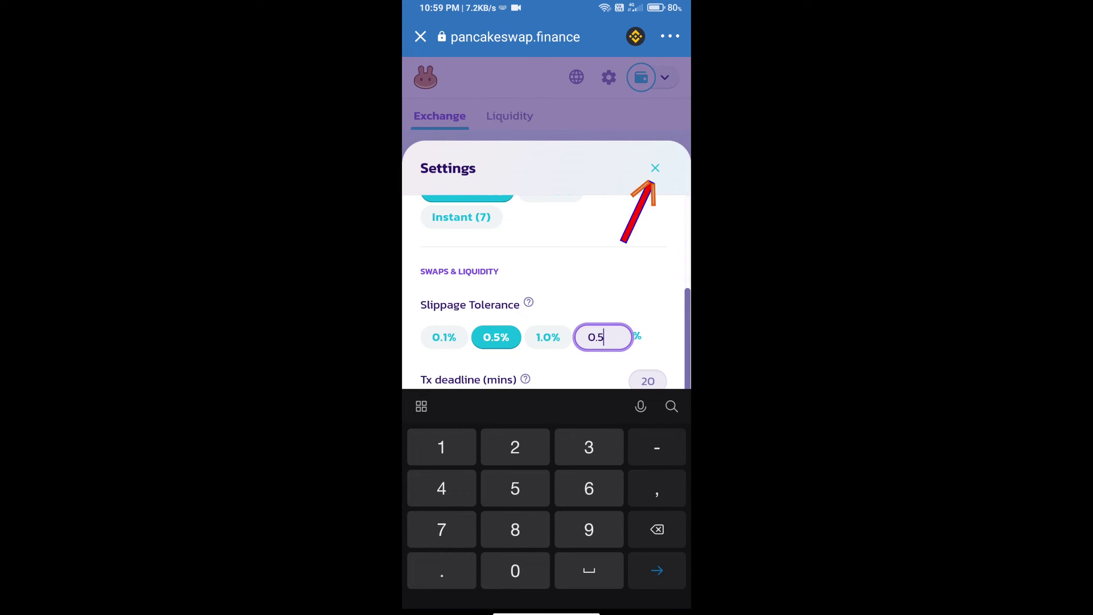
{"action": "left_click", "coordinate": [655, 168]}
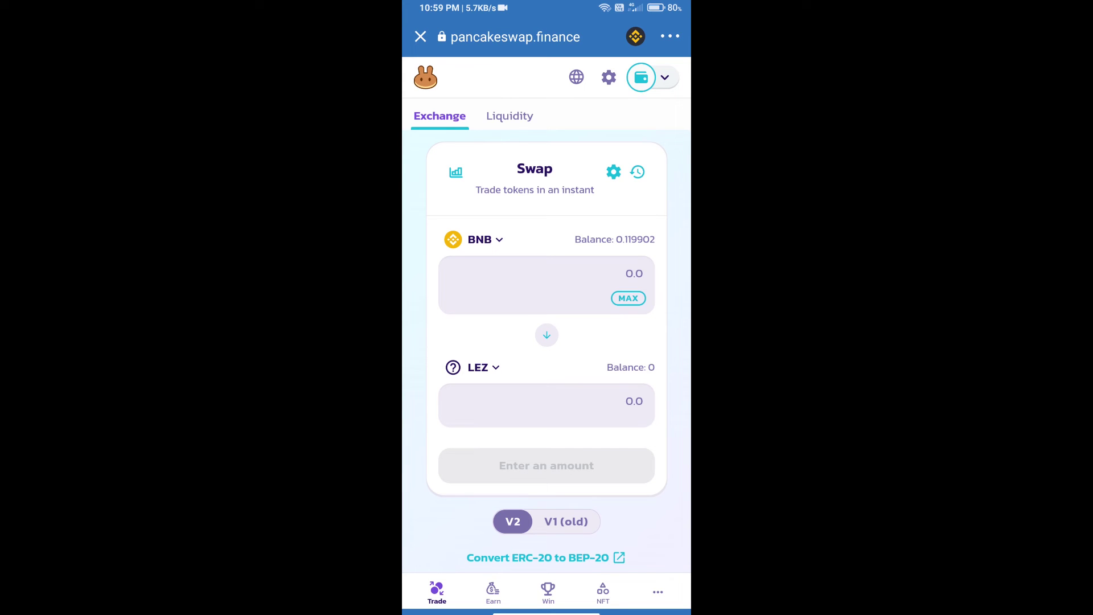
Request 10 LEZ for about 0.010898 BNB and bring up the Confirm Swap summary.
{"action": "left_click", "coordinate": [547, 401]}
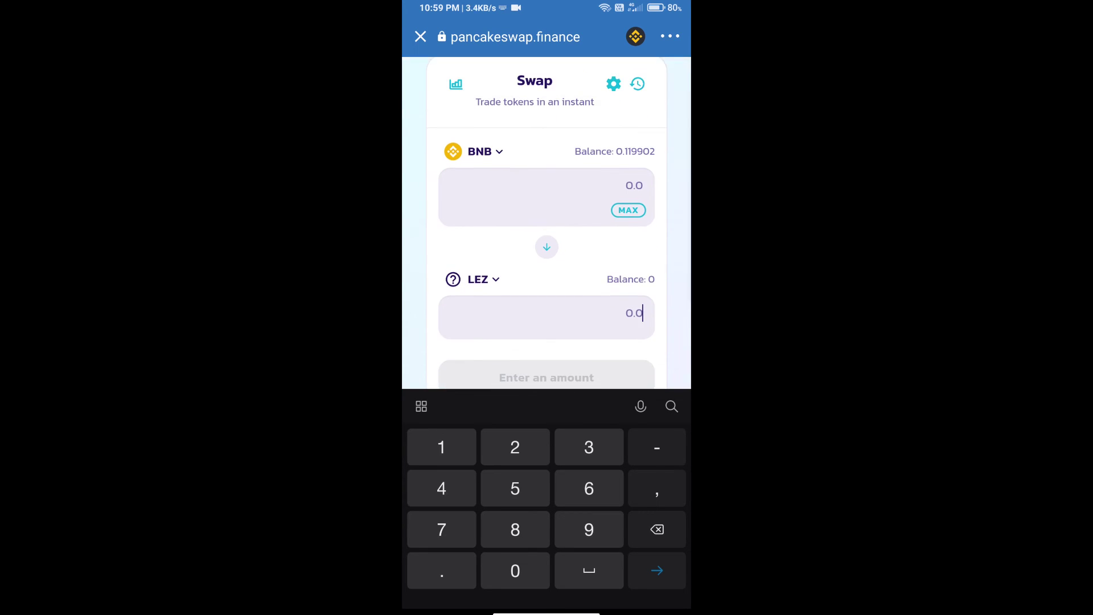
{"action": "type", "text": "10"}
{"action": "scroll", "coordinate": [546, 222], "scroll_direction": "down", "scroll_amount": 3}
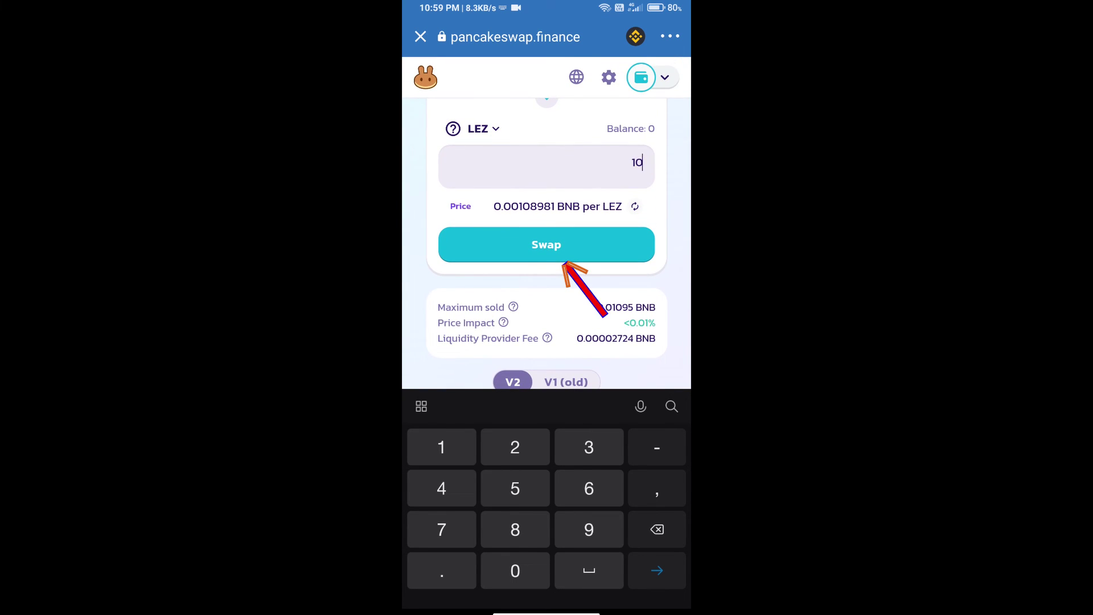
{"action": "left_click", "coordinate": [547, 245]}
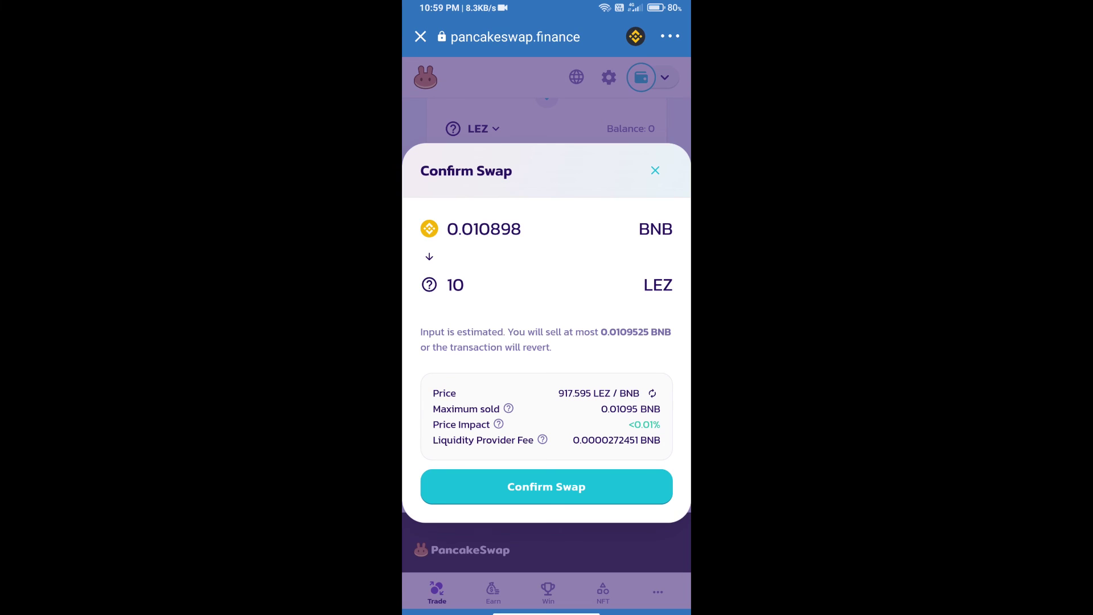